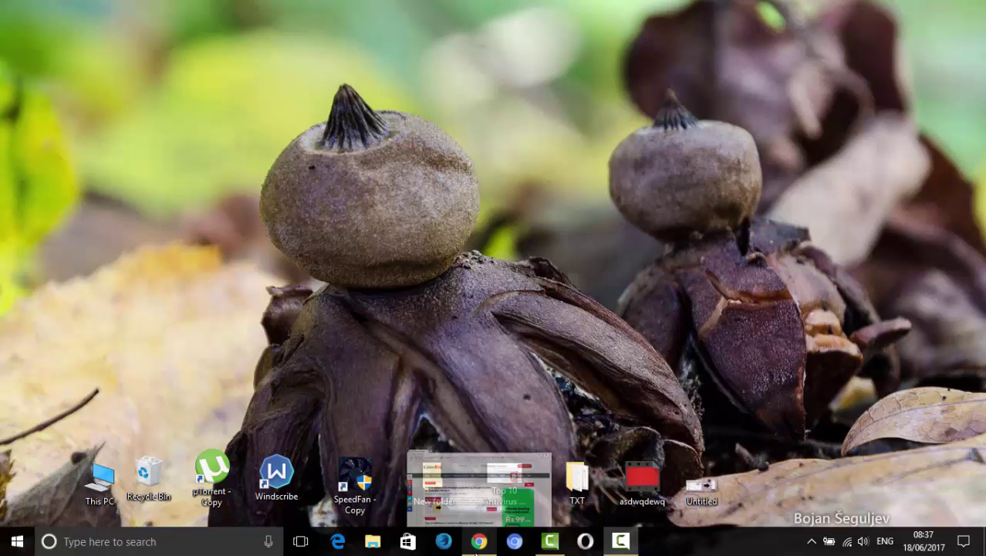
- Bring the CyberKey Chrome window to the front and open a new blank tab
{"action": "left_click", "coordinate": [476, 542]}
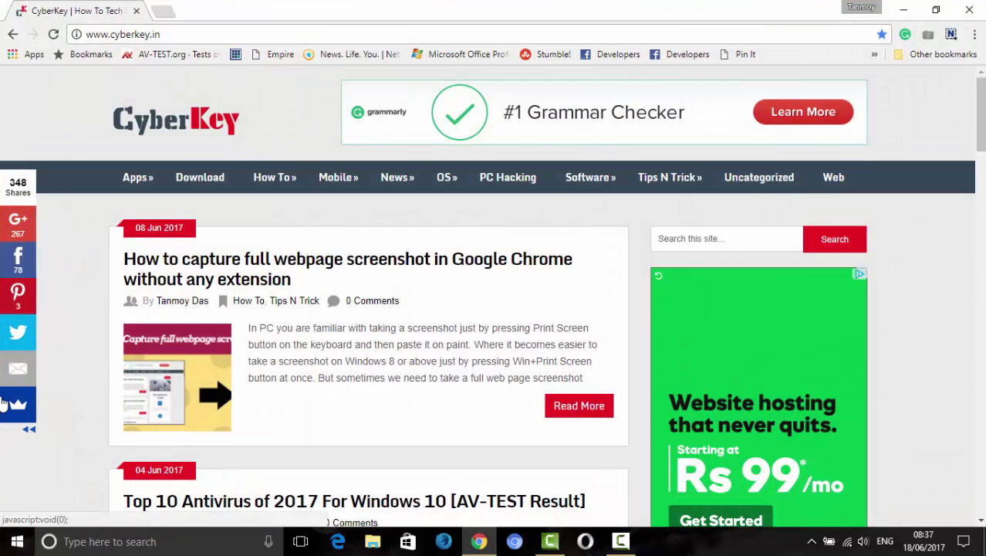
{"action": "left_click", "coordinate": [164, 11]}
{"action": "left_click", "coordinate": [975, 34]}
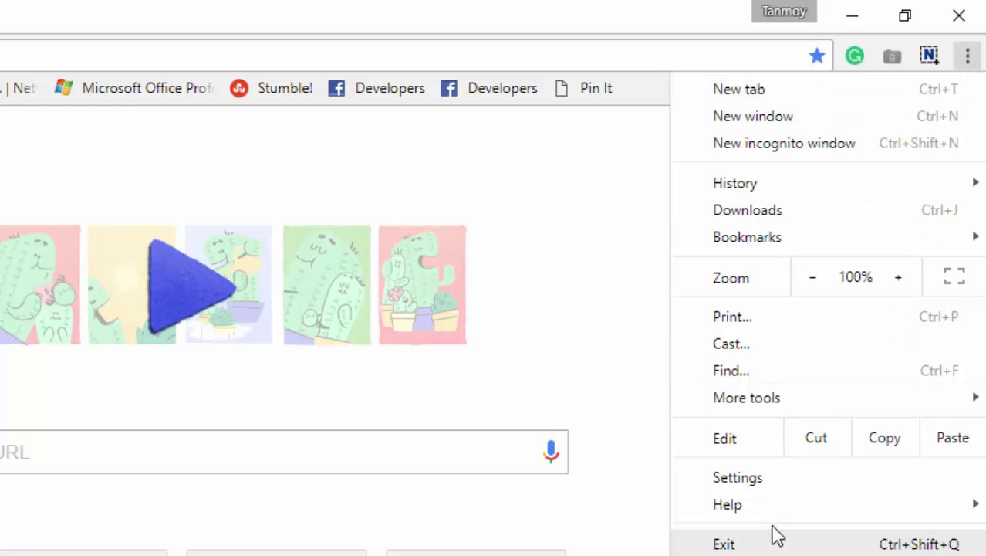
- Check the About Google Chrome page showing version 59.0.3071.104 up to date, then close it
{"action": "mouse_move", "coordinate": [772, 523]}
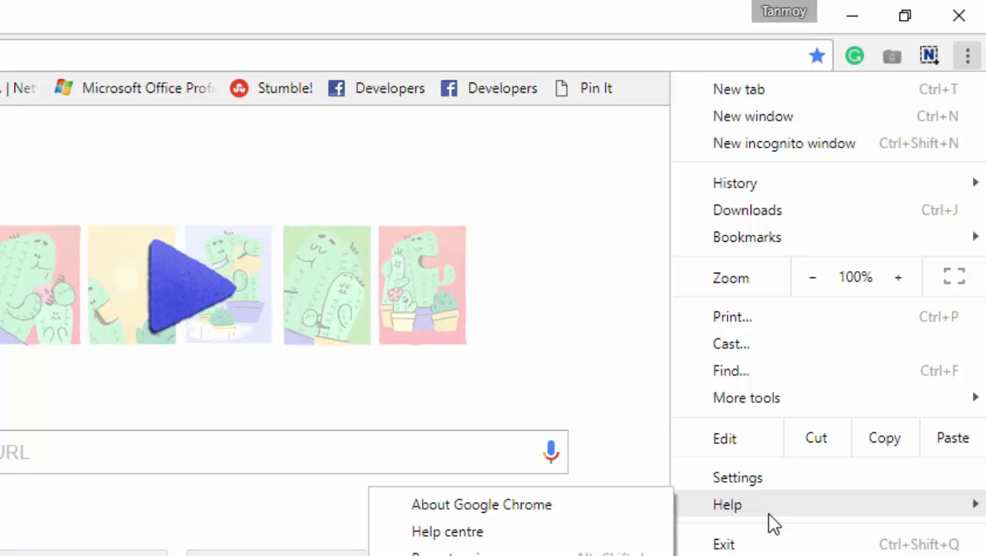
{"action": "left_click", "coordinate": [515, 511]}
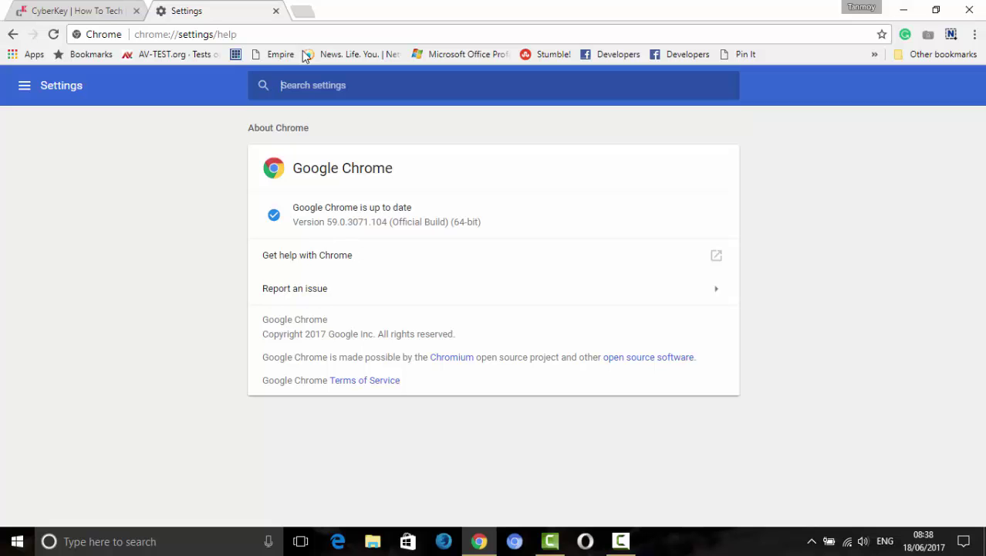
{"action": "left_click", "coordinate": [276, 10]}
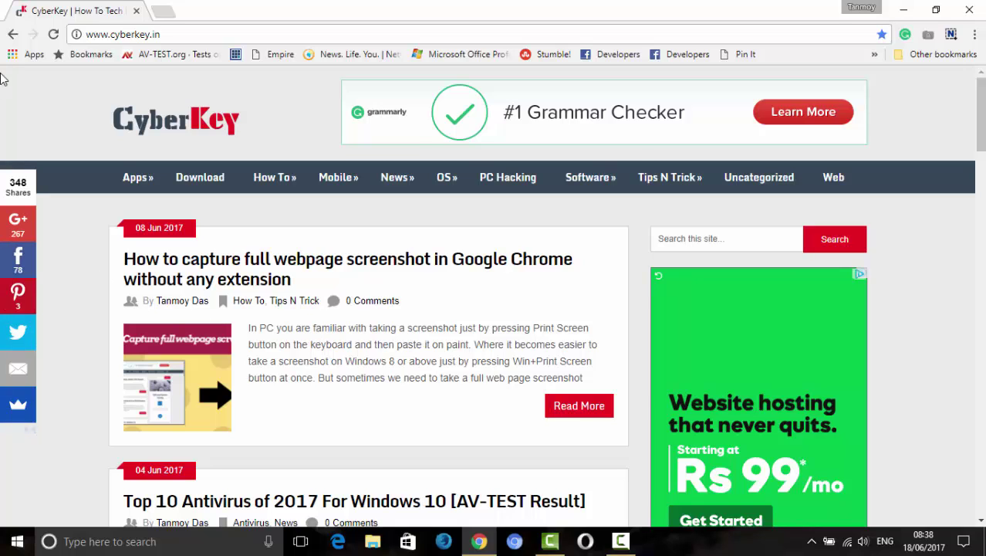
{"action": "scroll", "coordinate": [427, 252], "scroll_direction": "down", "scroll_amount": 6}
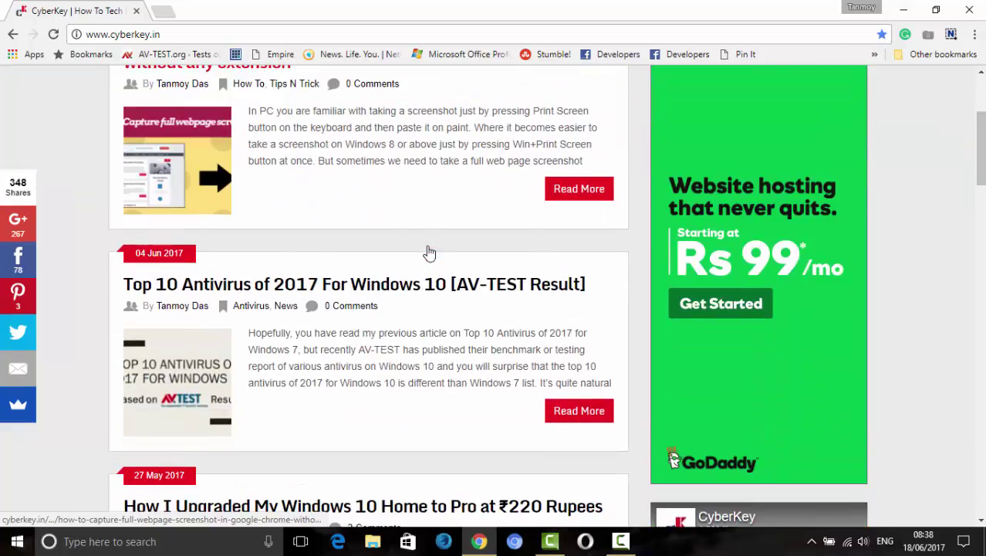
{"action": "scroll", "coordinate": [429, 251], "scroll_direction": "down", "scroll_amount": 15}
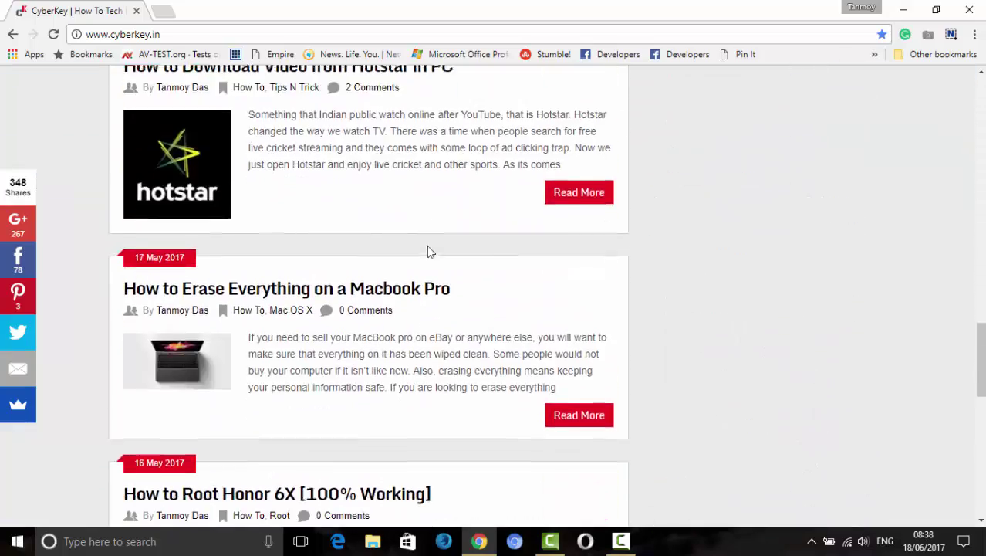
{"action": "scroll", "coordinate": [429, 248], "scroll_direction": "down", "scroll_amount": 4}
{"action": "scroll", "coordinate": [429, 248], "scroll_direction": "up", "scroll_amount": 1}
{"action": "scroll", "coordinate": [429, 249], "scroll_direction": "down", "scroll_amount": 2}
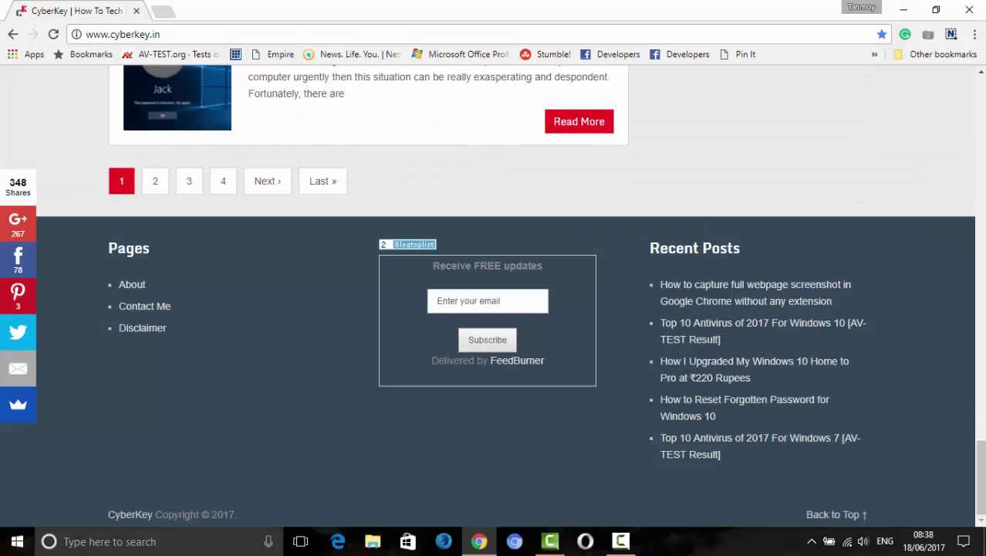
{"action": "scroll", "coordinate": [493, 296], "scroll_direction": "up", "scroll_amount": 20}
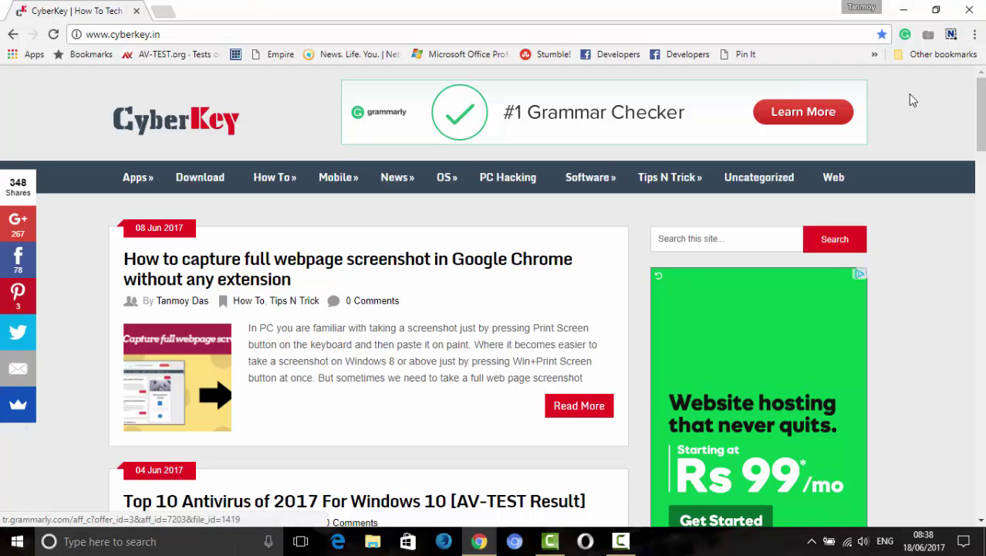
{"action": "mouse_move", "coordinate": [980, 114]}
{"action": "left_mouse_down"}
{"action": "mouse_move", "coordinate": [980, 476]}
{"action": "mouse_move", "coordinate": [980, 112]}
{"action": "left_mouse_up"}
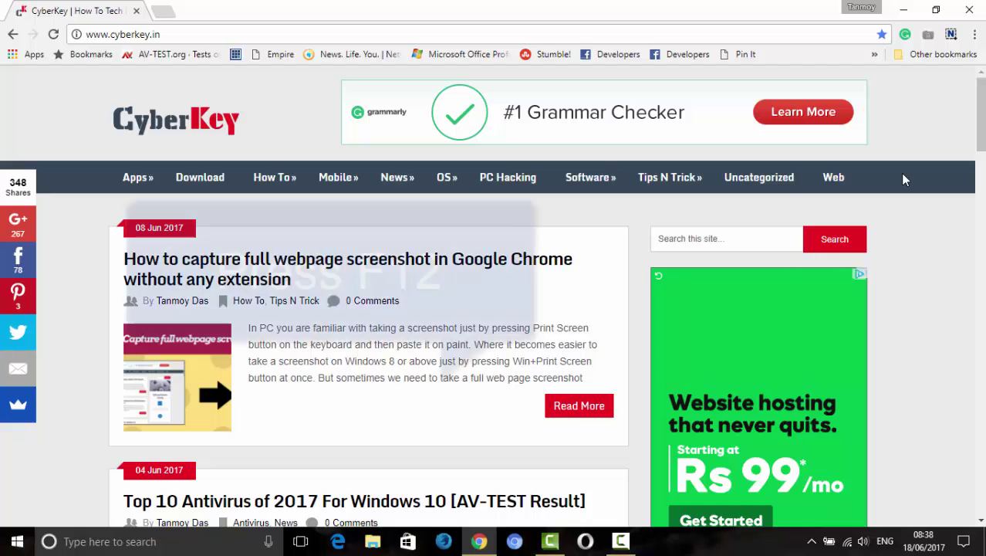
- Open DevTools on CyberKey and toggle device emulation off and back on at 1440 × 900, 60%
{"action": "key", "text": "F12"}
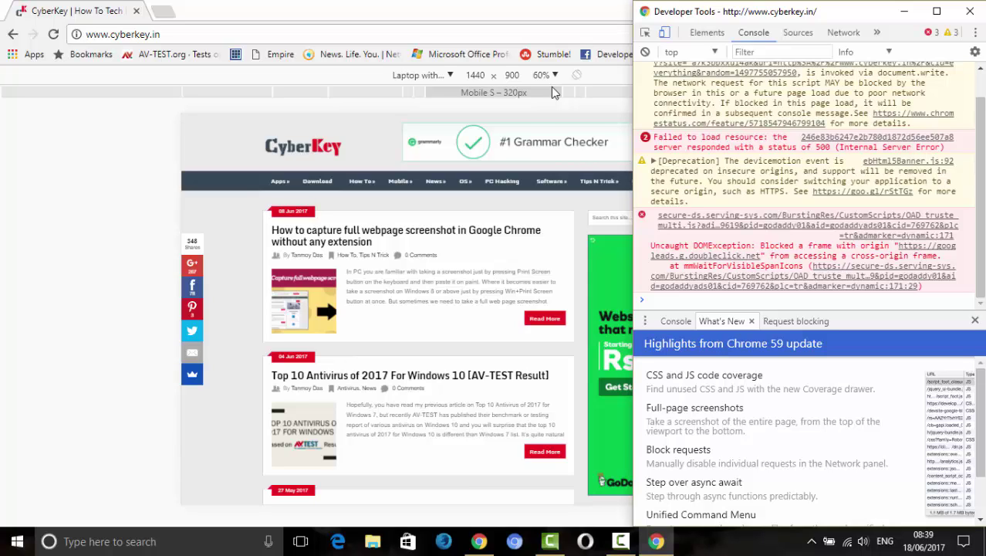
{"action": "key", "text": "ctrl+shift+m"}
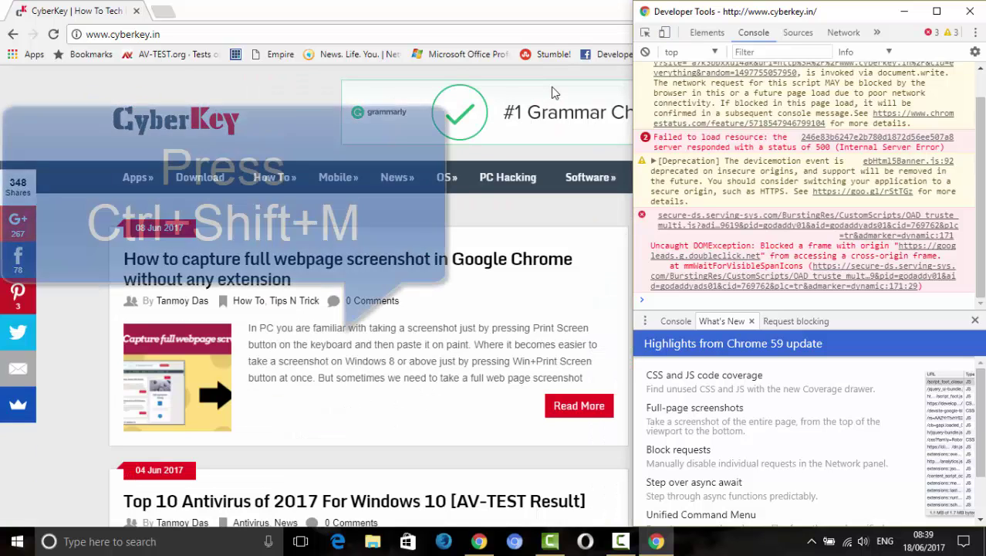
{"action": "key", "text": "ctrl+shift+m"}
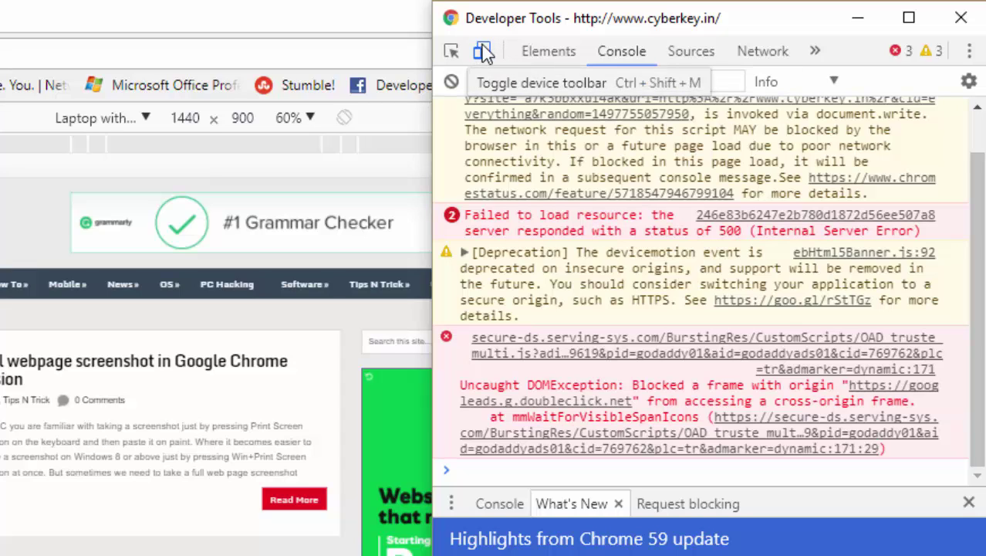
- Toggle the device toolbar off and on again, then show the emulated-device dropdown list
{"action": "left_click", "coordinate": [484, 51]}
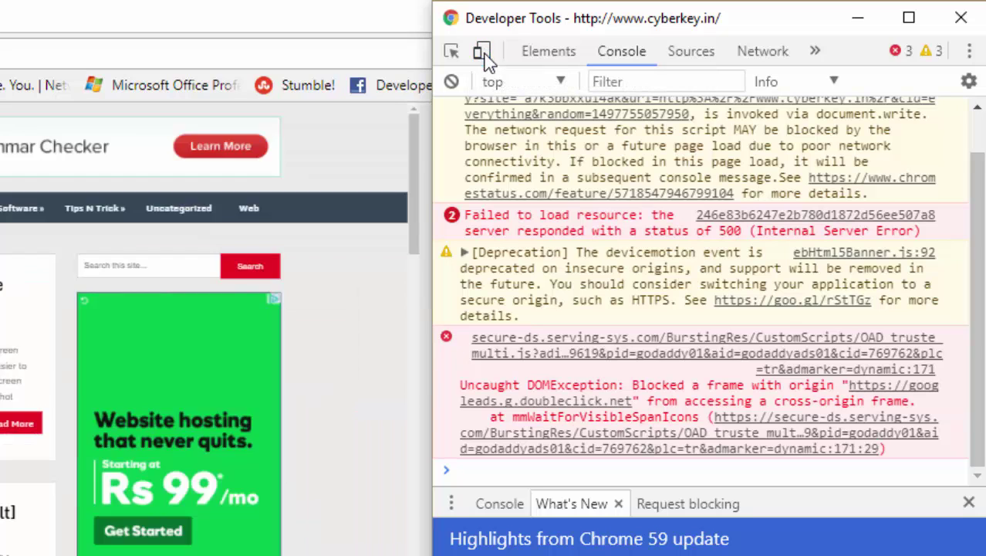
{"action": "left_click", "coordinate": [481, 51]}
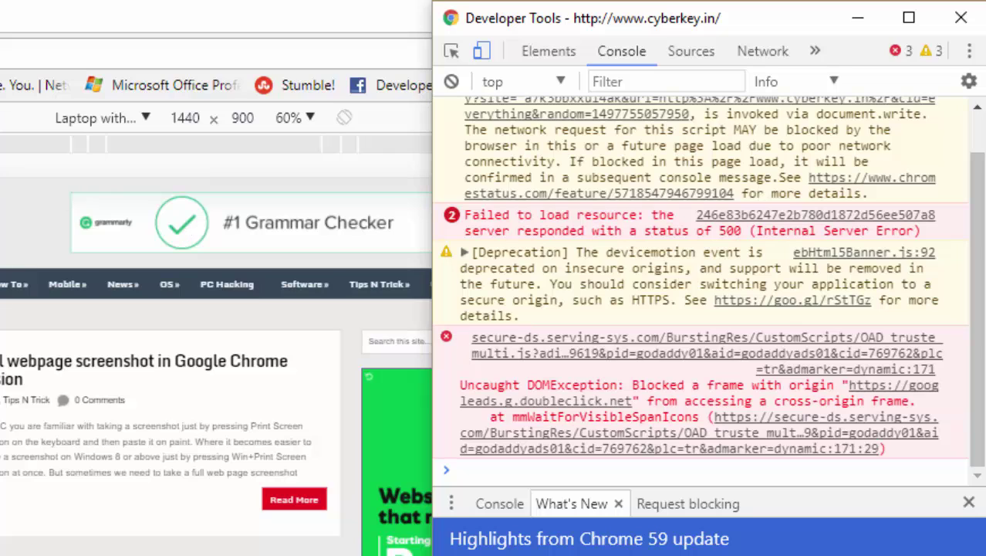
{"action": "left_click", "coordinate": [152, 123]}
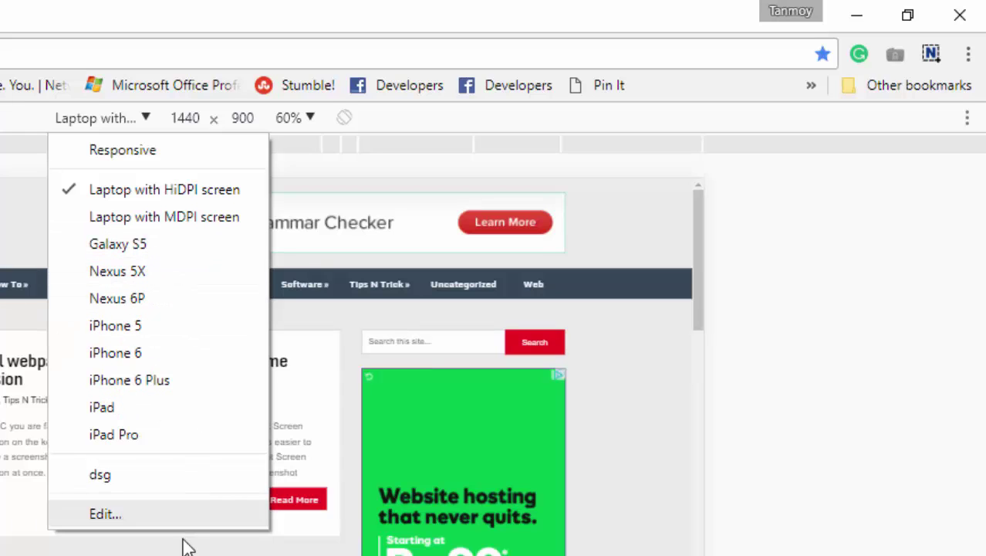
- Emulate the Laptop with MDPI screen preset, then switch back to Laptop with HiDPI screen
{"action": "left_click", "coordinate": [105, 520]}
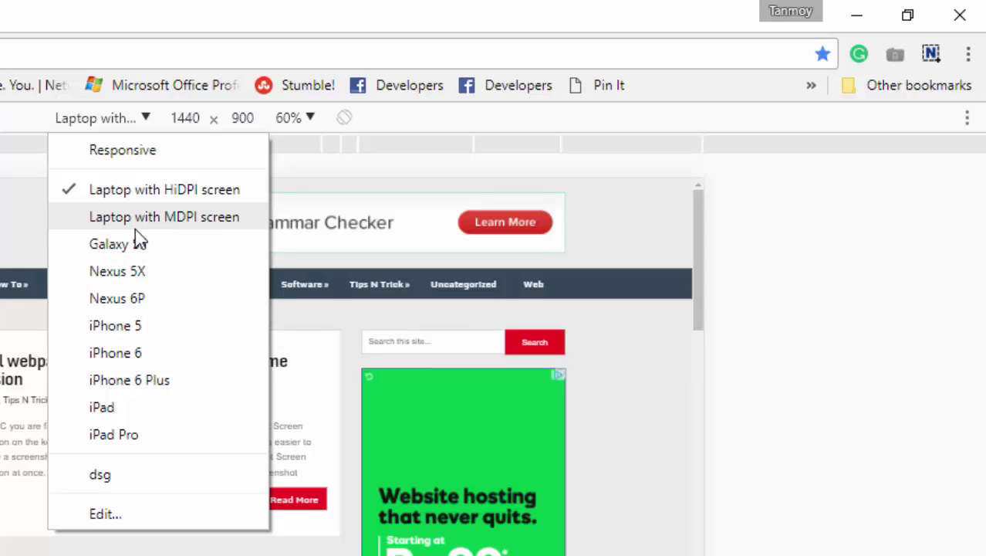
{"action": "left_click", "coordinate": [164, 229]}
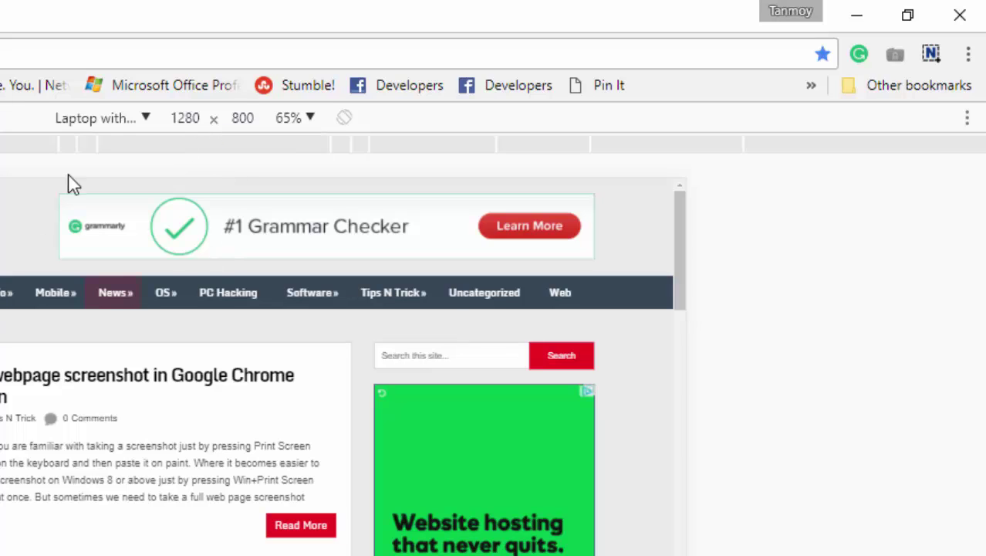
{"action": "left_click", "coordinate": [123, 293]}
{"action": "left_click", "coordinate": [139, 122]}
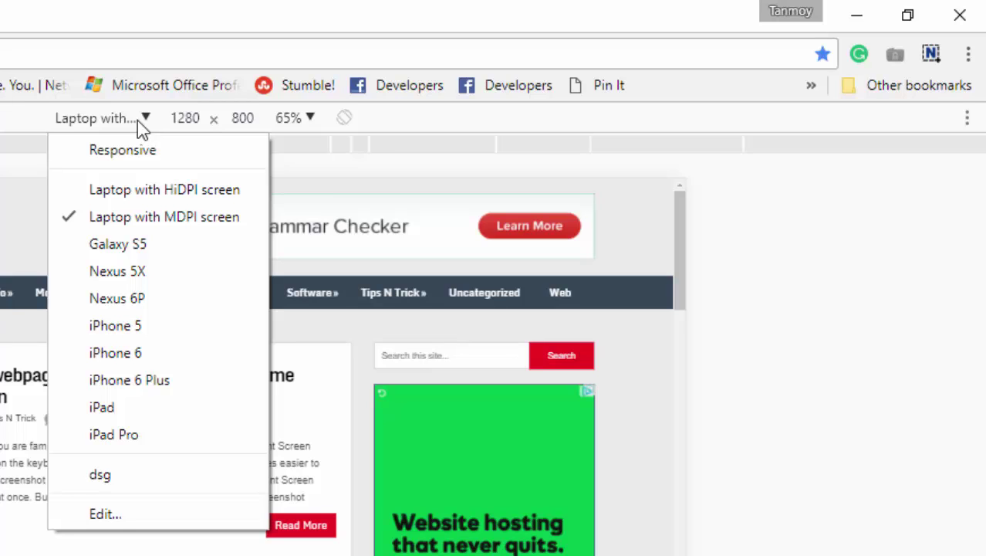
{"action": "left_click", "coordinate": [136, 193]}
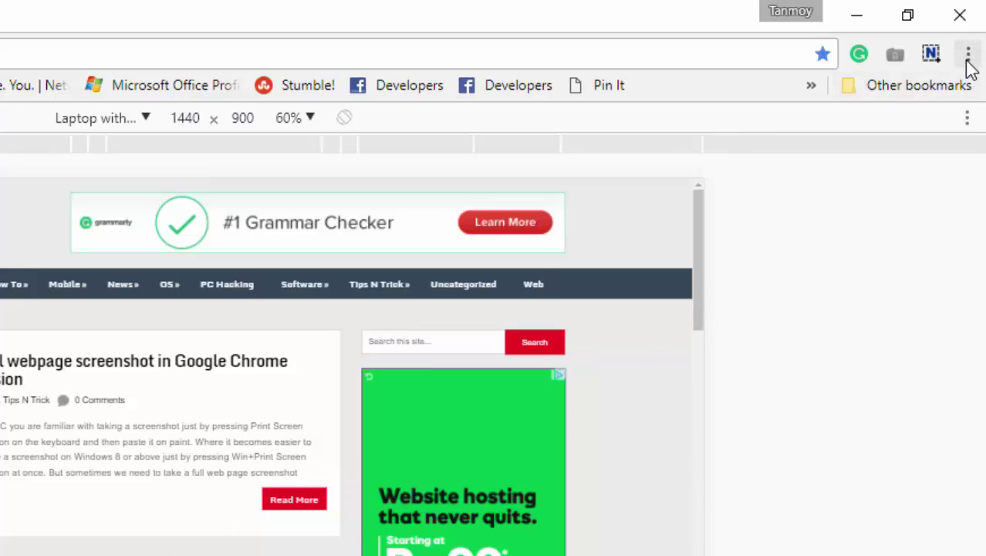
- Capture a full-size screenshot of the cyberkey.in page and open the downloaded PNG
{"action": "left_click", "coordinate": [968, 119]}
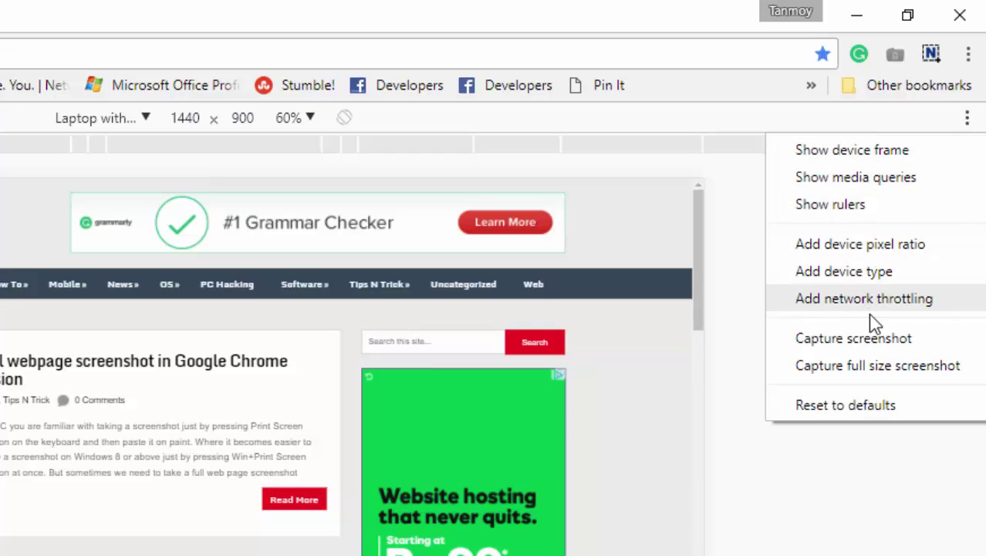
{"action": "left_click", "coordinate": [842, 368]}
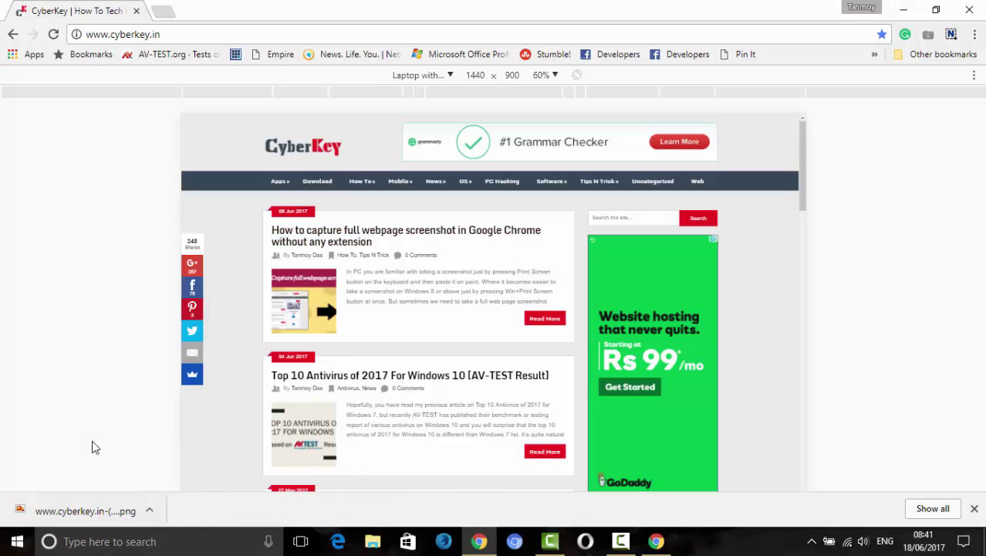
{"action": "left_click", "coordinate": [54, 520]}
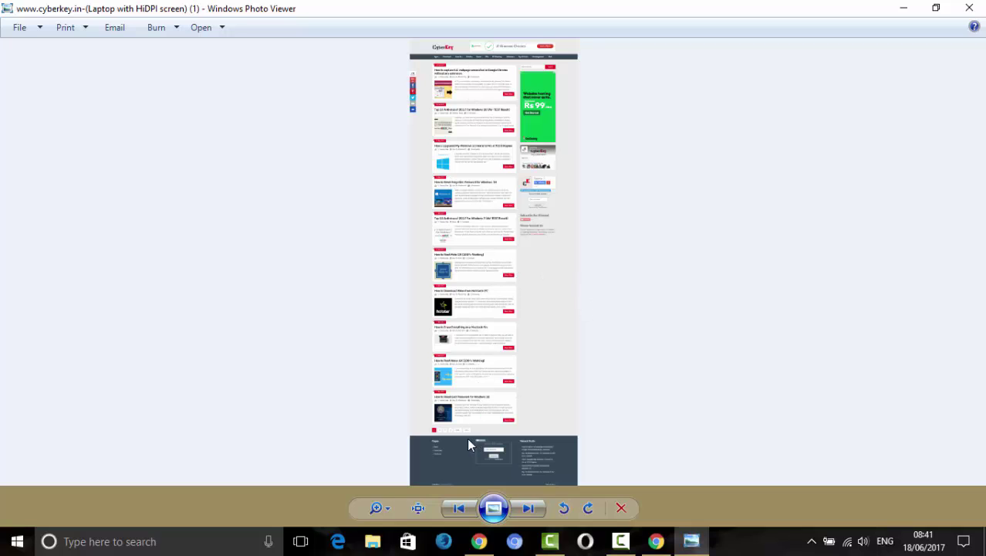
- Zoom far into the screenshot, then back out, with the CyberKey header in view
{"action": "left_click", "coordinate": [384, 509]}
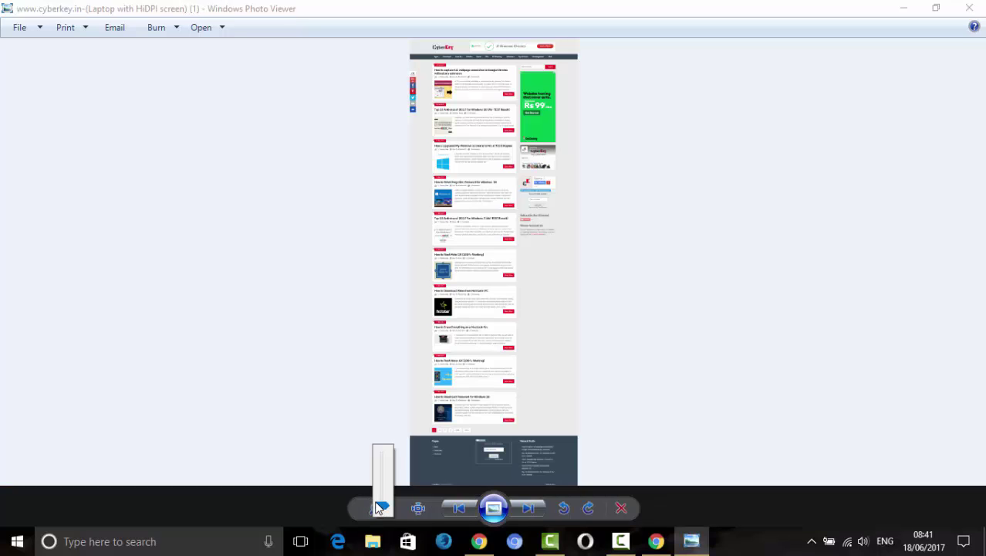
{"action": "left_click_drag", "start_coordinate": [378, 498], "coordinate": [382, 477]}
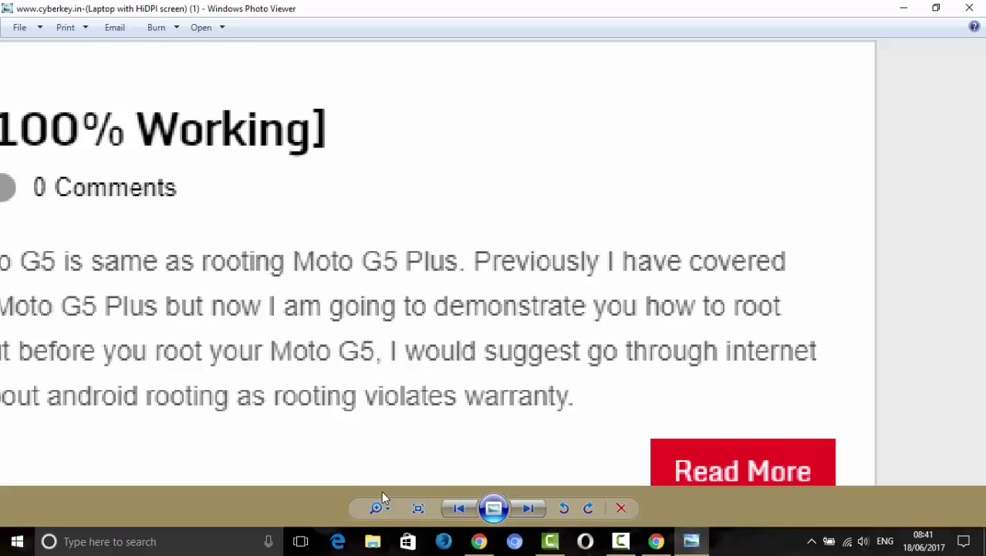
{"action": "left_click", "coordinate": [381, 504]}
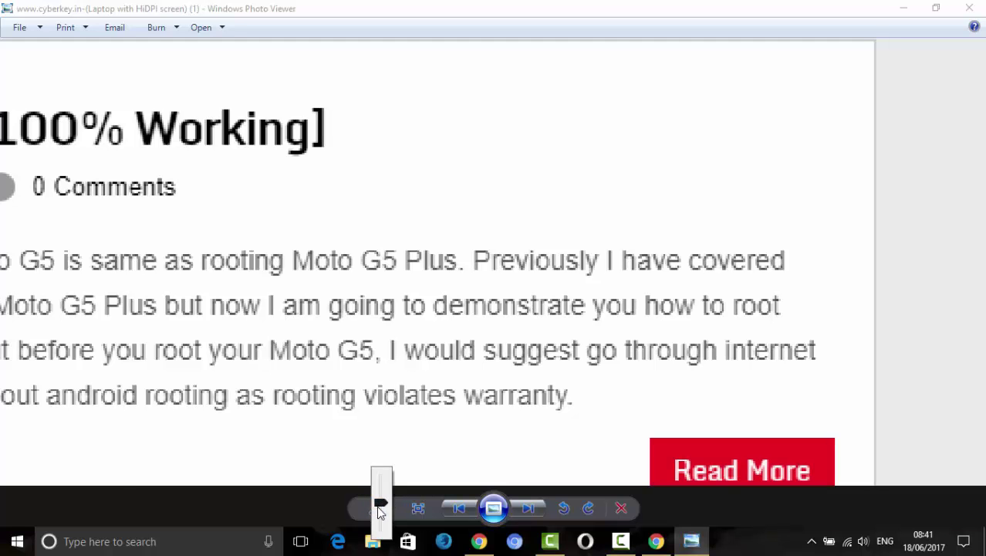
{"action": "left_click_drag", "start_coordinate": [380, 511], "coordinate": [380, 517]}
{"action": "scroll", "coordinate": [494, 386], "scroll_direction": "up", "scroll_amount": 1}
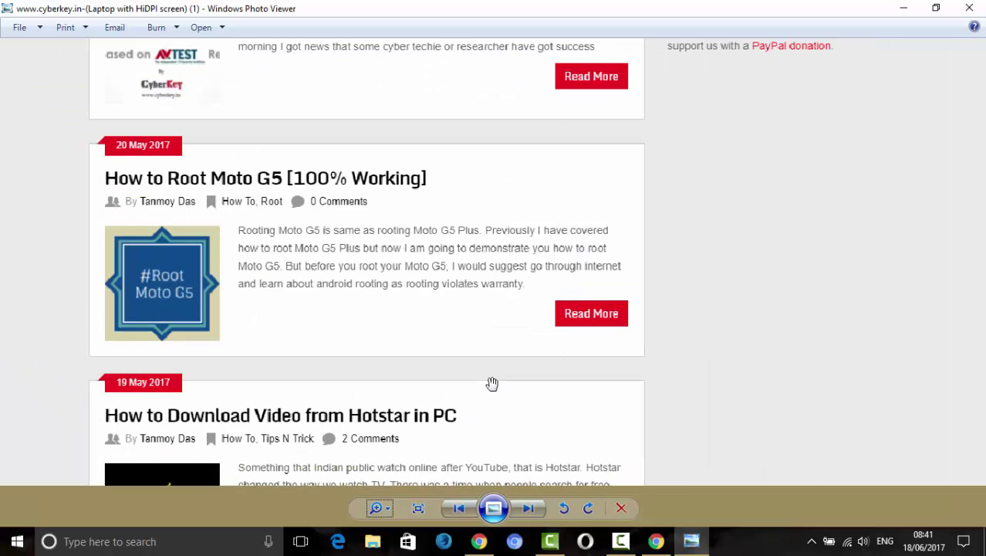
{"action": "scroll", "coordinate": [459, 308], "scroll_direction": "down", "scroll_amount": 5}
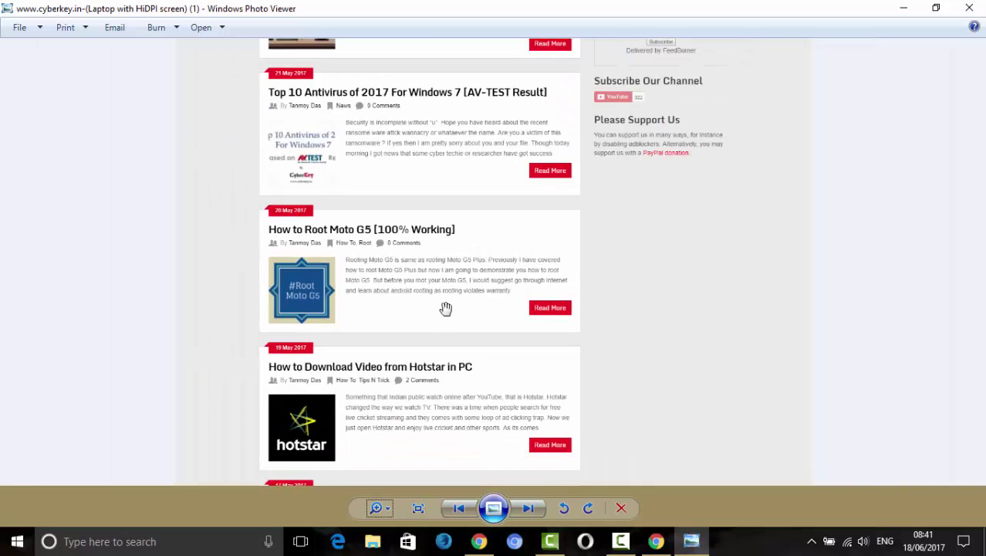
{"action": "scroll", "coordinate": [447, 310], "scroll_direction": "up", "scroll_amount": 3}
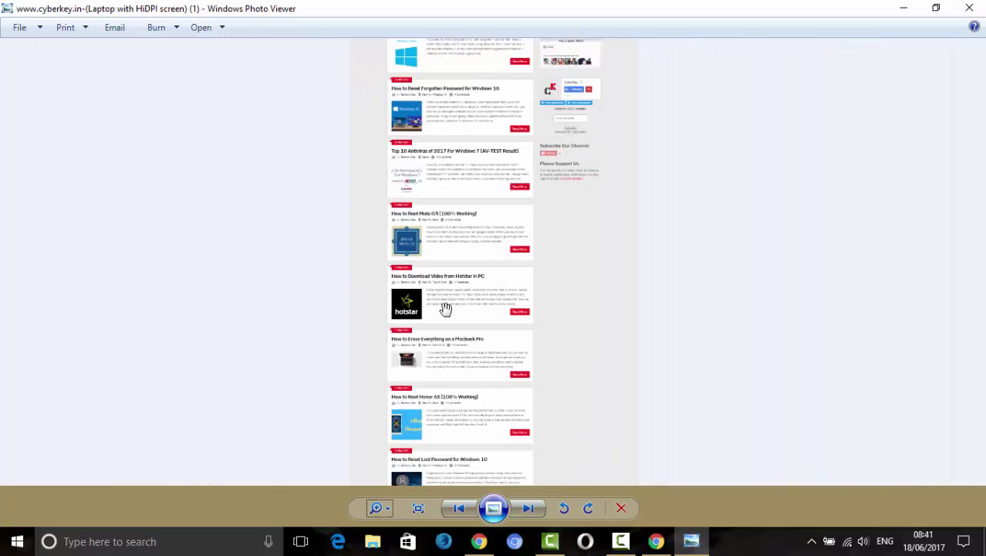
{"action": "scroll", "coordinate": [447, 313], "scroll_direction": "down", "scroll_amount": 2}
{"action": "scroll", "coordinate": [447, 301], "scroll_direction": "up", "scroll_amount": 3}
{"action": "scroll", "coordinate": [446, 288], "scroll_direction": "down", "scroll_amount": 2}
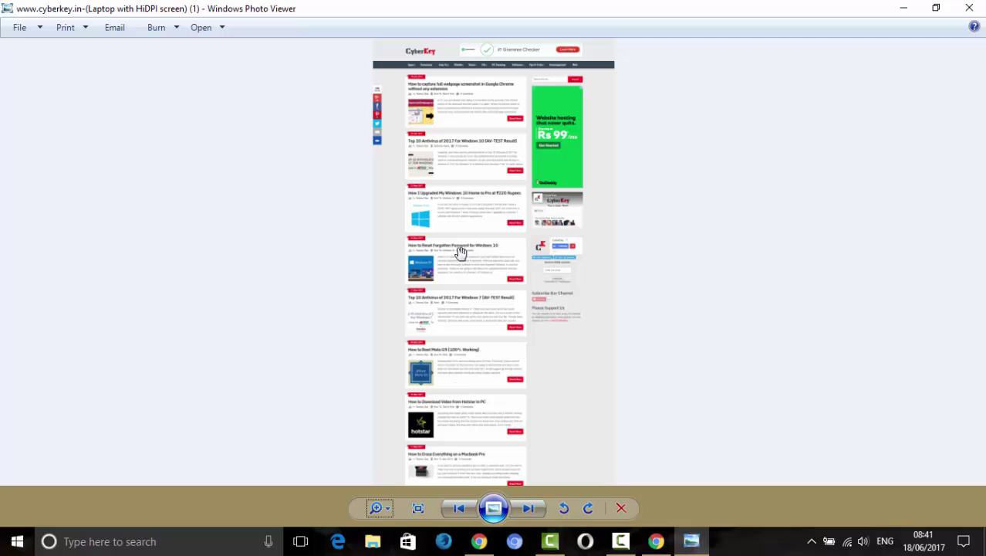
{"action": "scroll", "coordinate": [480, 244], "scroll_direction": "up", "scroll_amount": 2}
{"action": "scroll", "coordinate": [421, 229], "scroll_direction": "down", "scroll_amount": 1}
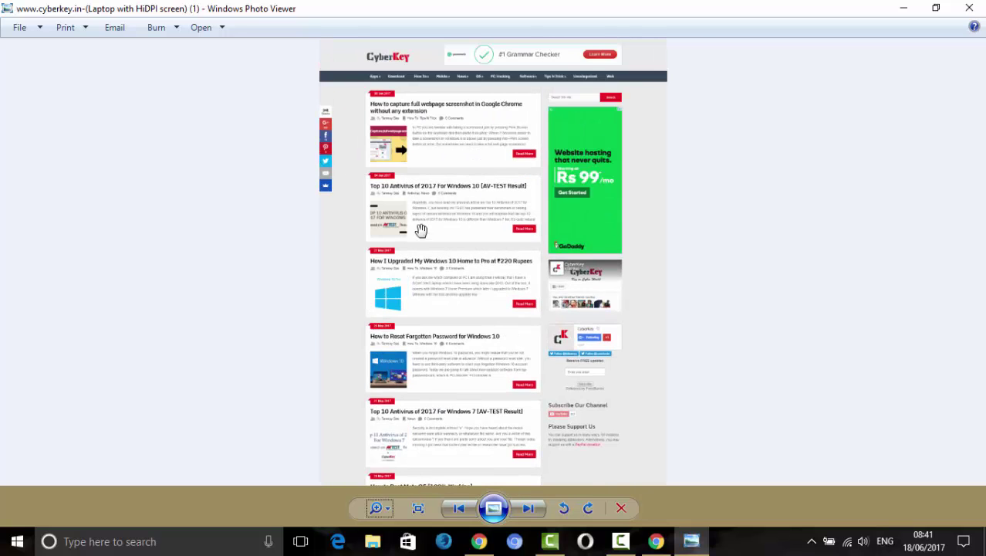
{"action": "scroll", "coordinate": [421, 193], "scroll_direction": "up", "scroll_amount": 2}
{"action": "left_click_drag", "start_coordinate": [421, 194], "coordinate": [409, 446]}
{"action": "scroll", "coordinate": [410, 262], "scroll_direction": "up", "scroll_amount": 2}
{"action": "scroll", "coordinate": [407, 254], "scroll_direction": "down", "scroll_amount": 1}
{"action": "scroll", "coordinate": [410, 255], "scroll_direction": "up", "scroll_amount": 2}
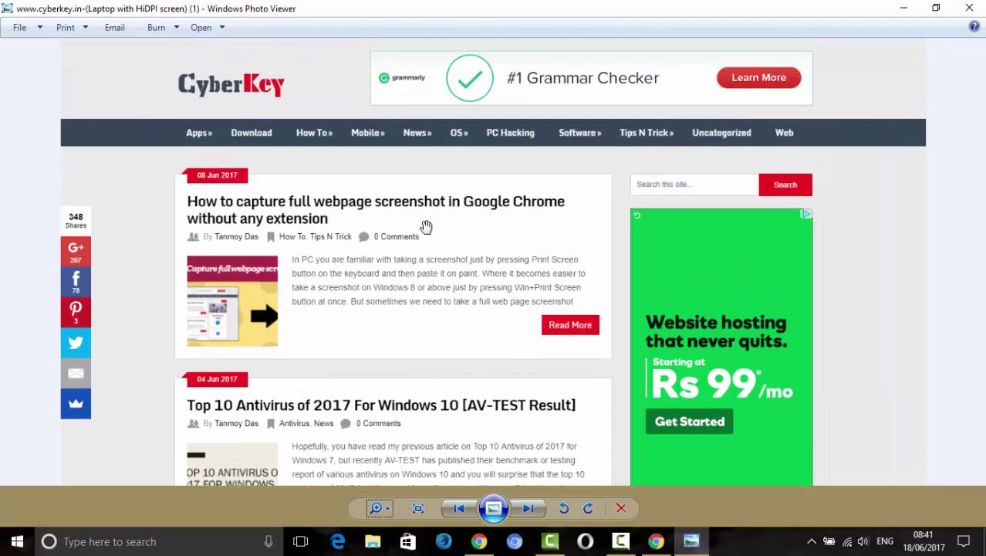
- Pan down past the Top 10 Antivirus, Root Moto G5 and Root Honor 6X posts to the footer
{"action": "left_click_drag", "start_coordinate": [421, 263], "coordinate": [431, 188]}
{"action": "left_click_drag", "start_coordinate": [443, 291], "coordinate": [447, 176]}
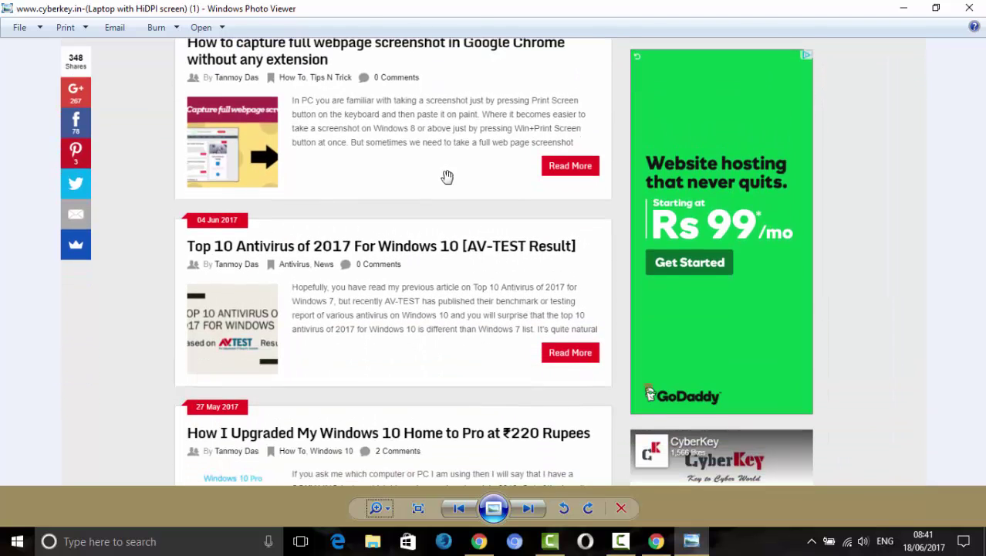
{"action": "left_click_drag", "start_coordinate": [495, 231], "coordinate": [526, 142]}
{"action": "left_click_drag", "start_coordinate": [494, 277], "coordinate": [515, 143]}
{"action": "left_click_drag", "start_coordinate": [492, 336], "coordinate": [504, 187]}
{"action": "left_click_drag", "start_coordinate": [466, 351], "coordinate": [473, 172]}
{"action": "left_click_drag", "start_coordinate": [419, 353], "coordinate": [450, 198]}
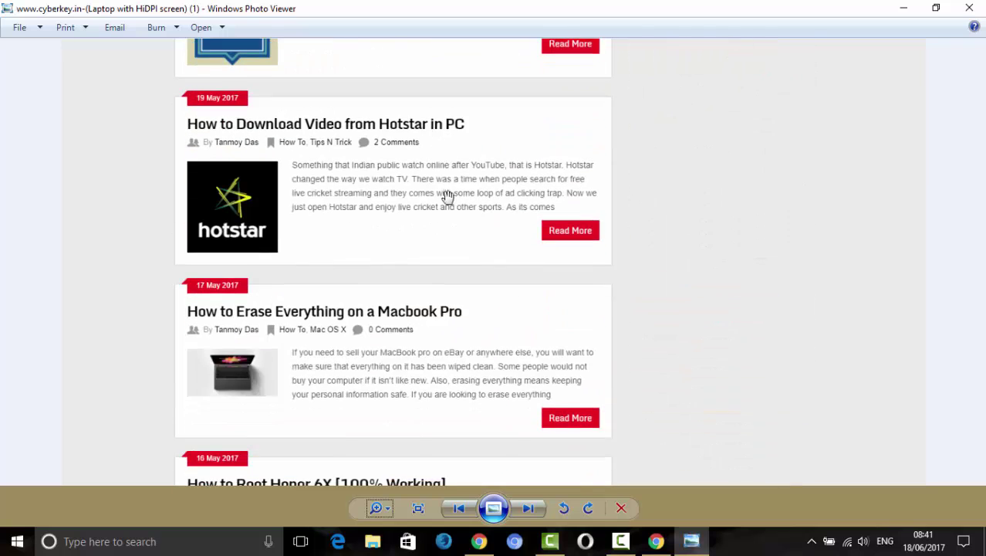
{"action": "left_click_drag", "start_coordinate": [463, 344], "coordinate": [473, 142]}
{"action": "left_click_drag", "start_coordinate": [438, 366], "coordinate": [439, 151]}
{"action": "left_click_drag", "start_coordinate": [418, 315], "coordinate": [436, 143]}
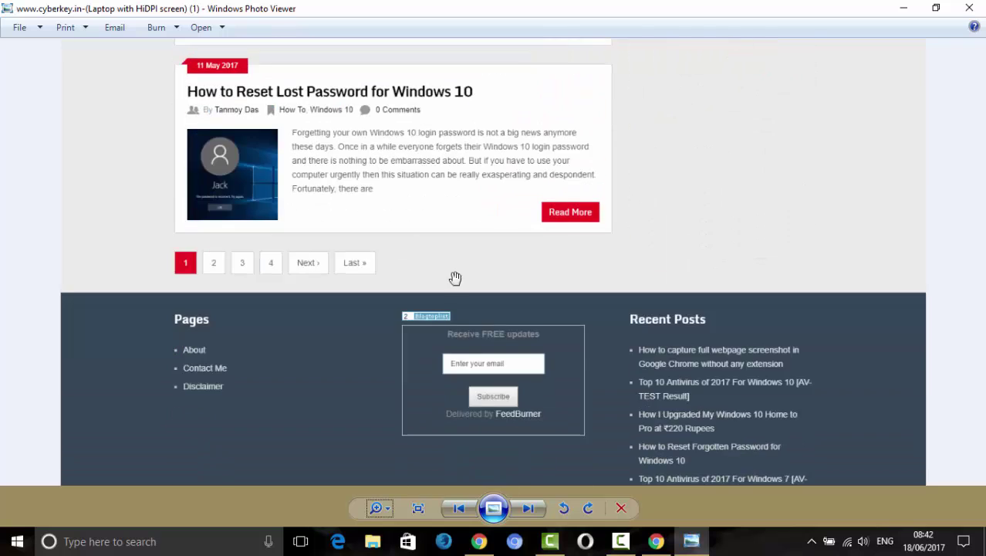
{"action": "left_click_drag", "start_coordinate": [457, 259], "coordinate": [456, 170]}
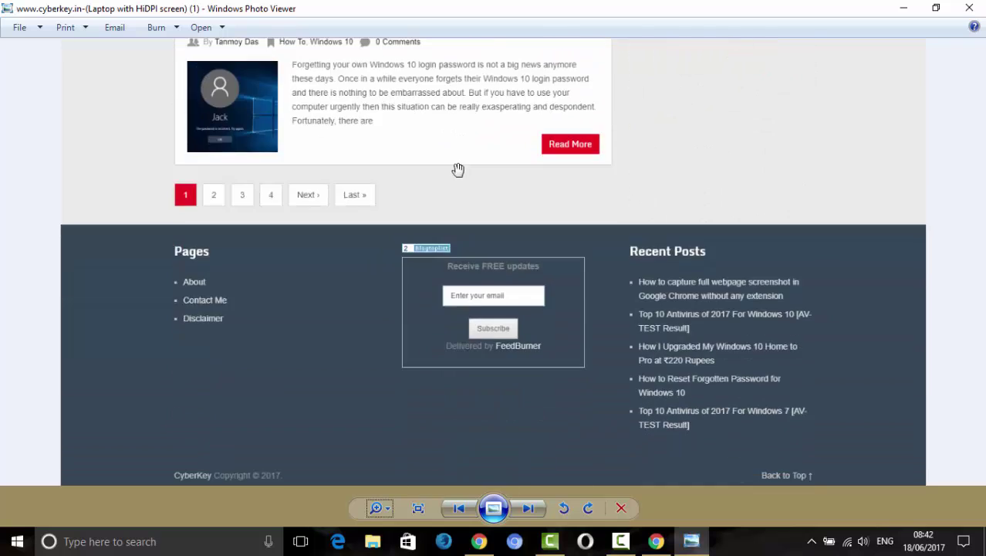
- Minimize Photo Viewer and close the Developer Tools window, restoring CyberKey to full width
{"action": "left_click", "coordinate": [901, 9]}
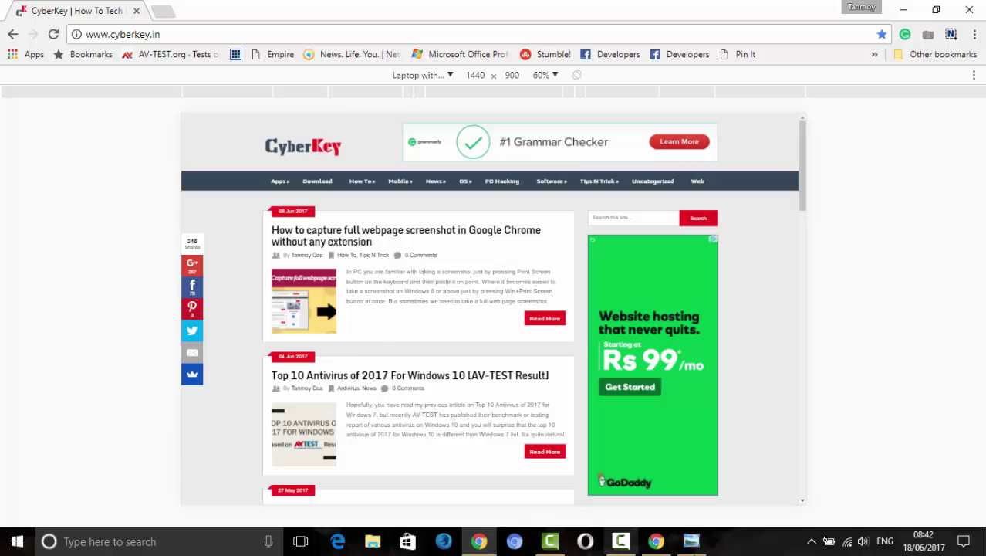
{"action": "left_click", "coordinate": [656, 541]}
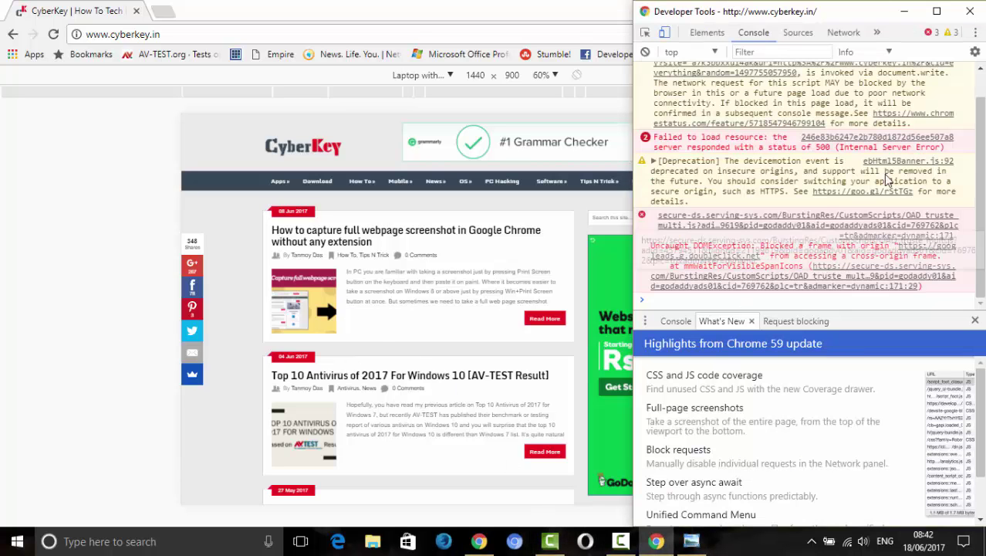
{"action": "left_click", "coordinate": [971, 11]}
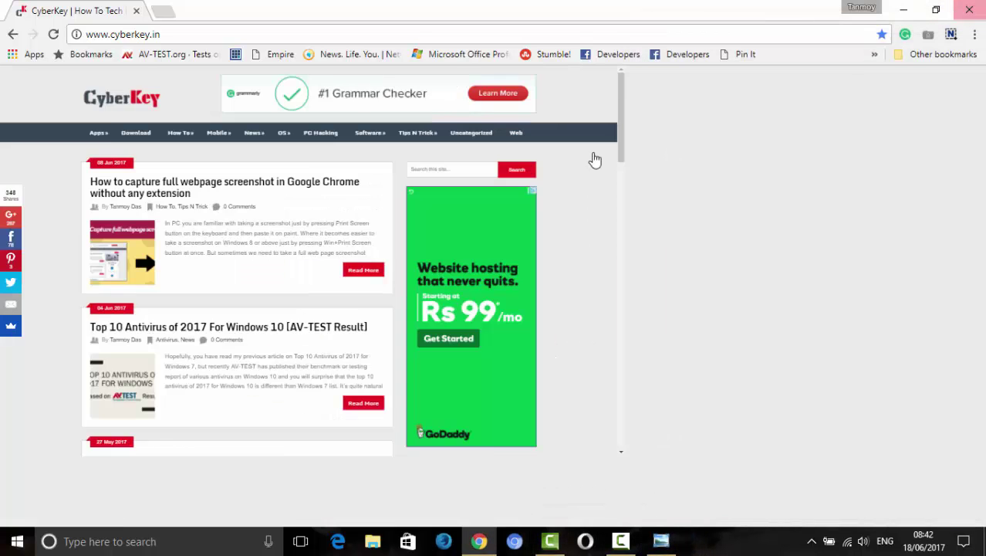
{"action": "mouse_move", "coordinate": [657, 183]}
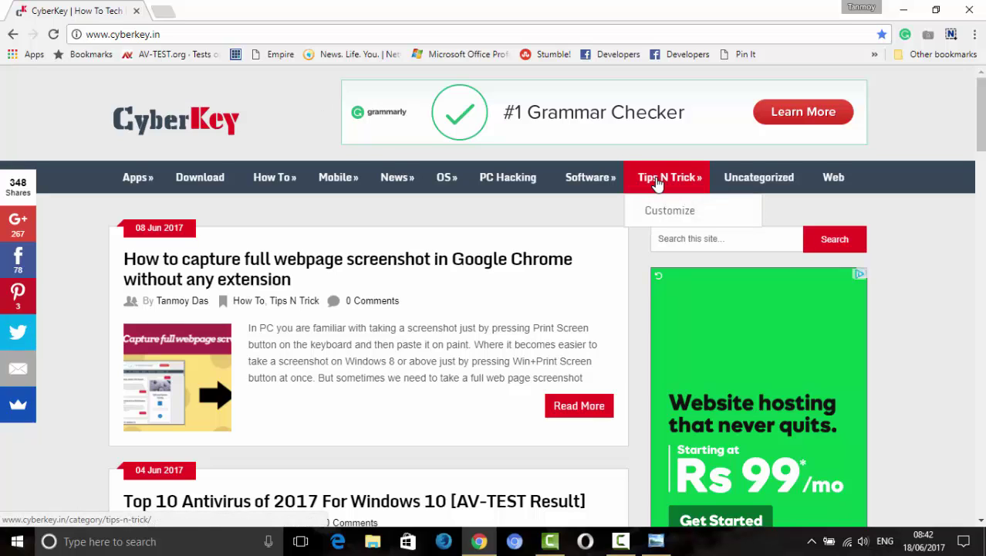